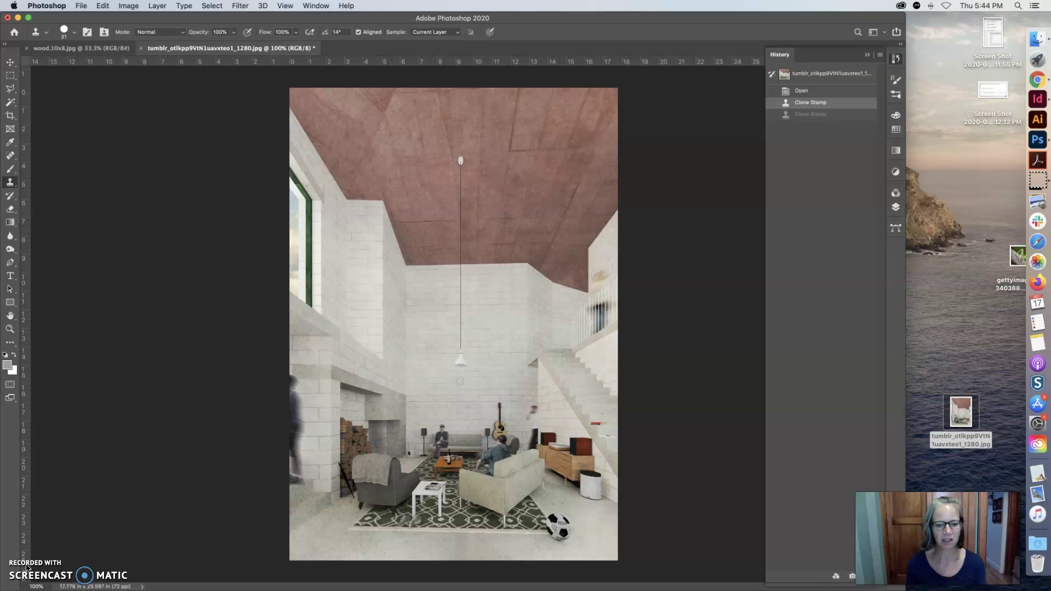
Zoom in to 500% on the wall clock and select the Clone Stamp Tool
key(super+space)
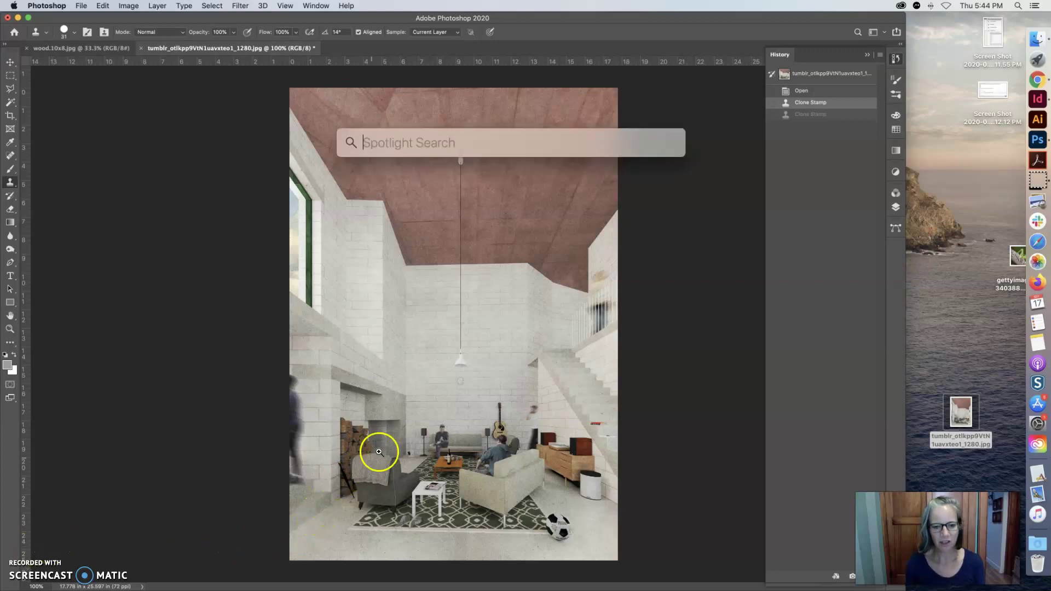
super+click(465, 378)
super+click(468, 390)
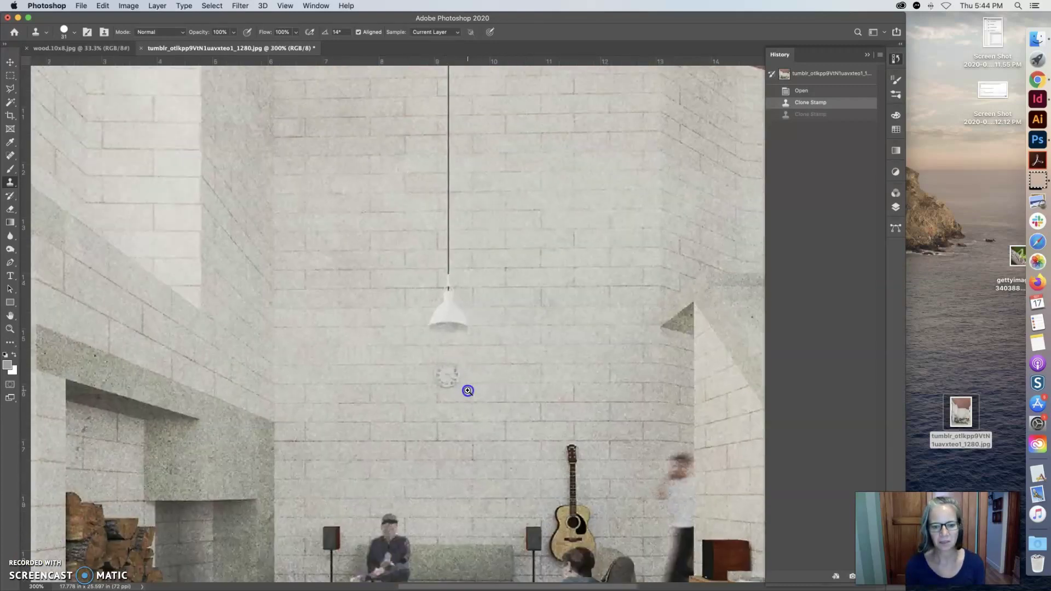
super+click(467, 390)
super+click(467, 390)
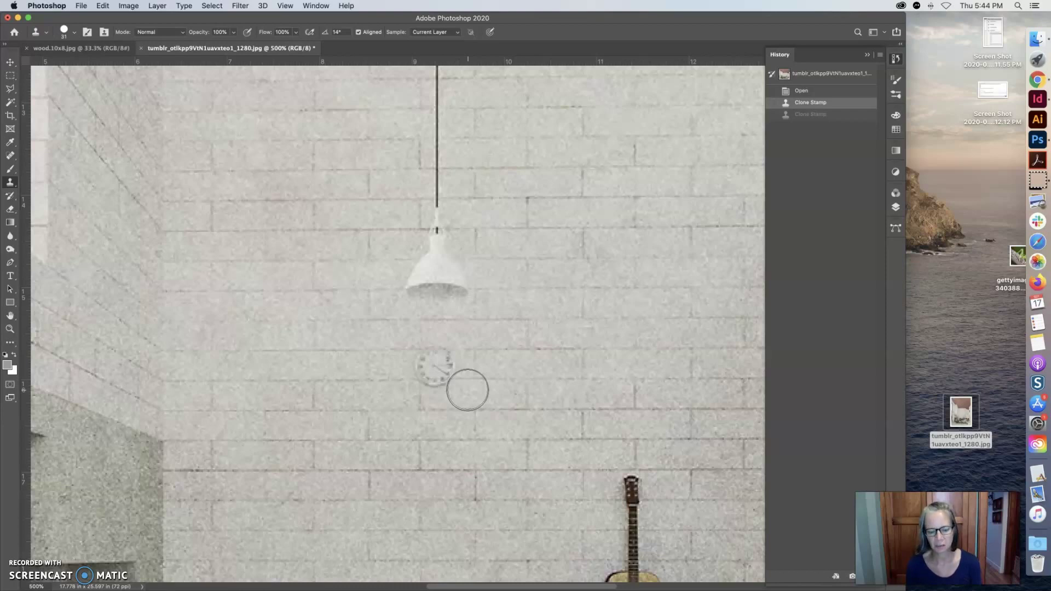
mouse_move(467, 390)
mouse_down()
mouse_move(430, 381)
mouse_move(235, 399)
mouse_move(254, 398)
mouse_move(314, 349)
mouse_up()
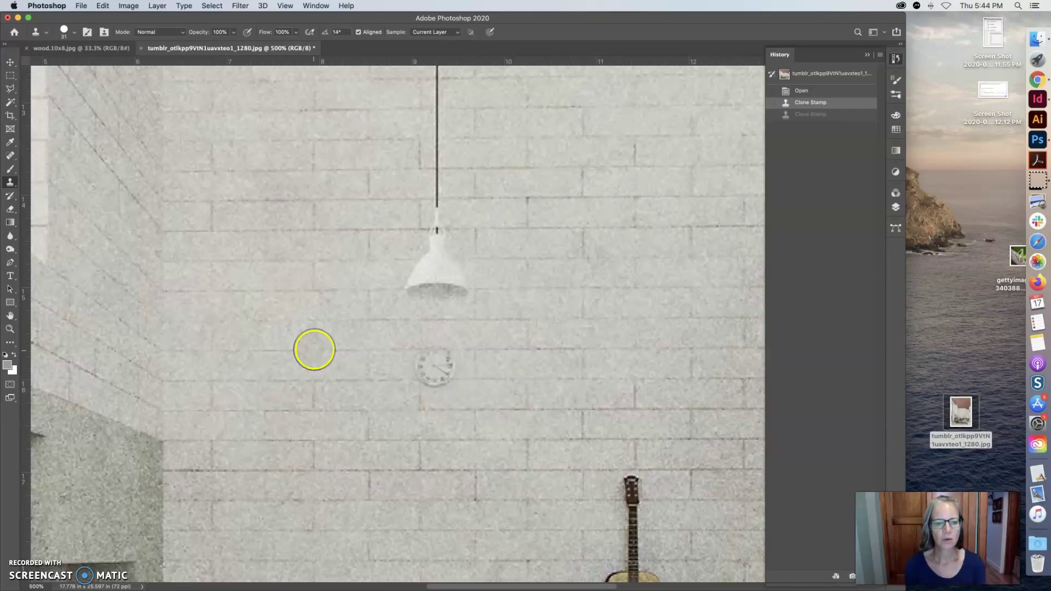
right_click(9, 183)
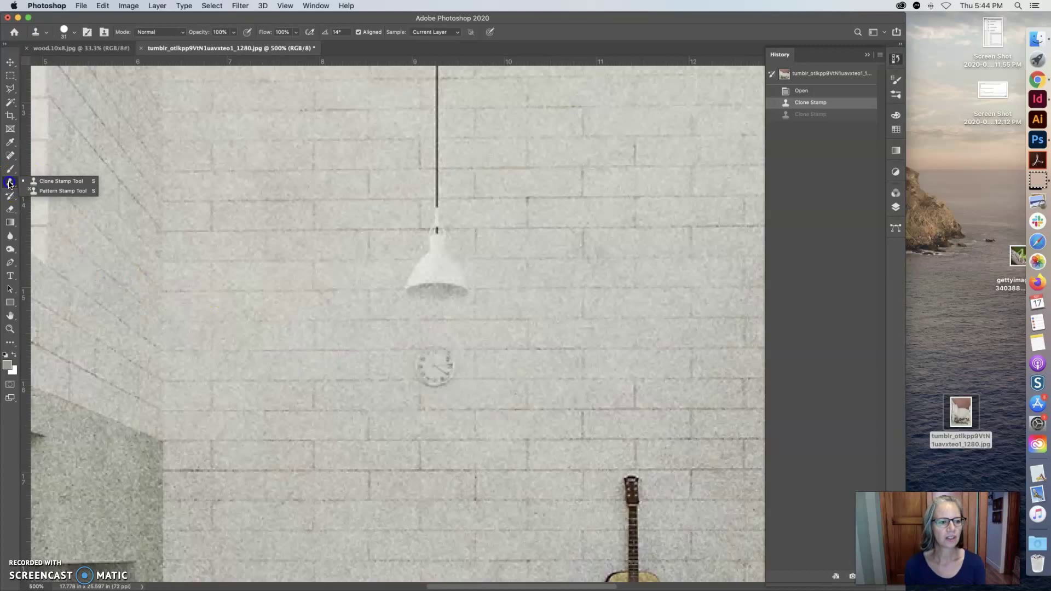
click(51, 184)
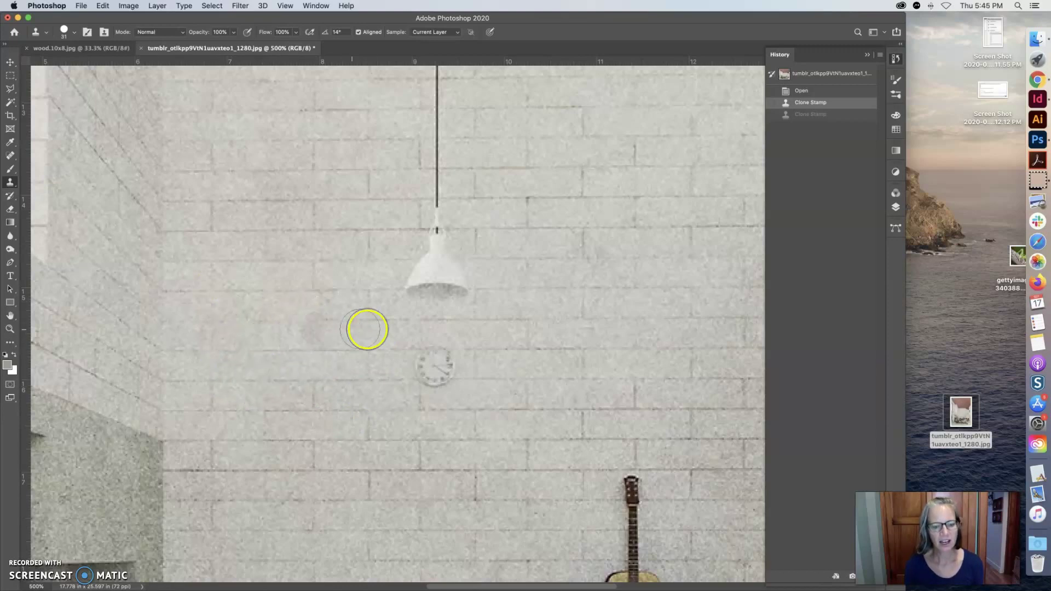
Sample plain brick wall left of the clock and clone it over the wall clock
mouse_move(367, 329)
mouse_down()
mouse_move(438, 336)
mouse_move(466, 357)
mouse_move(422, 366)
mouse_move(417, 383)
mouse_move(484, 386)
mouse_move(446, 357)
mouse_move(389, 349)
mouse_up()
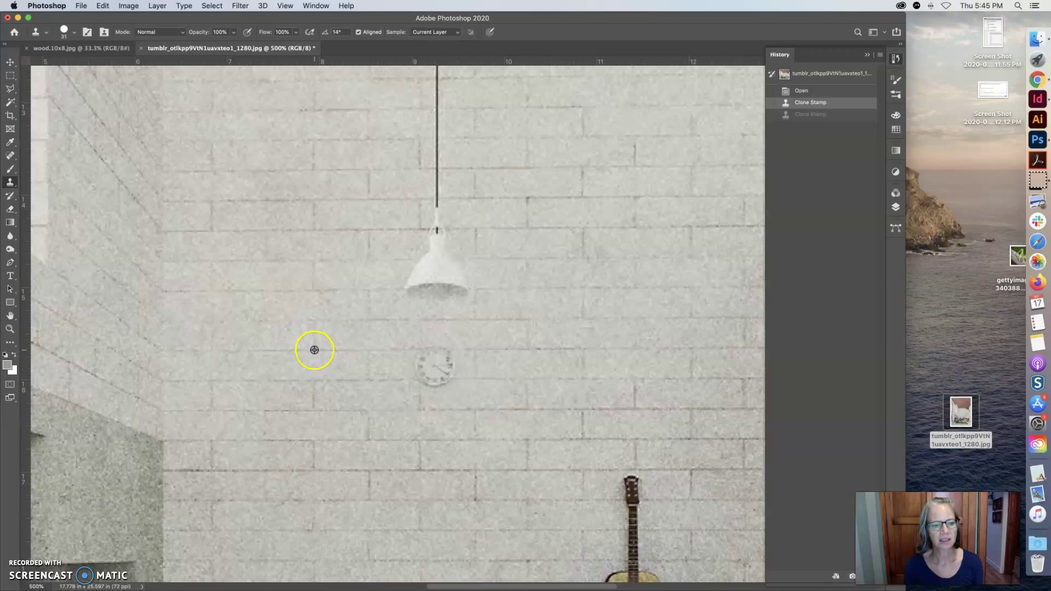
alt+click(314, 350)
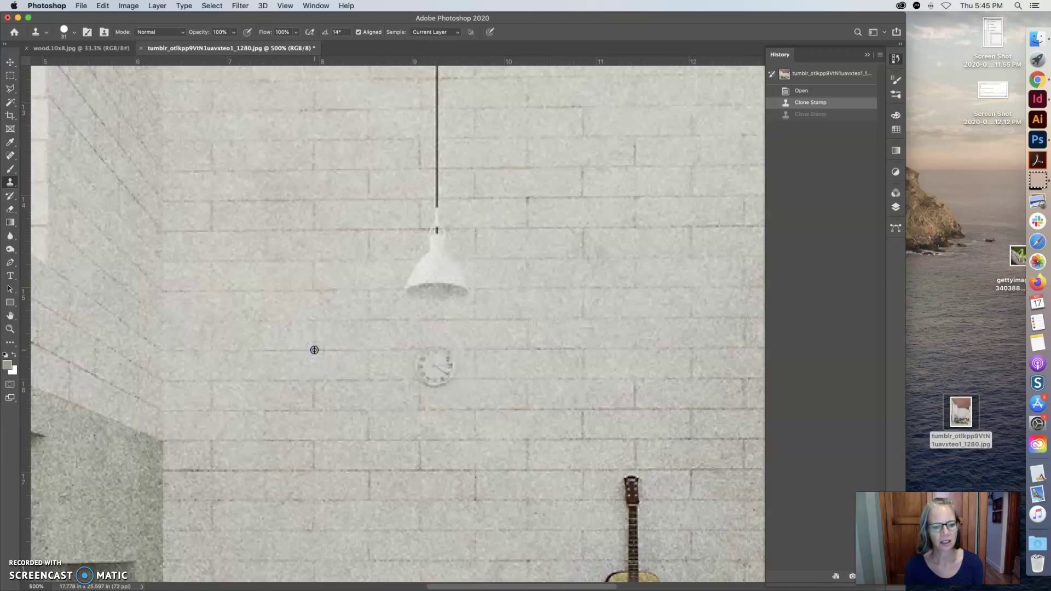
alt+click(314, 350)
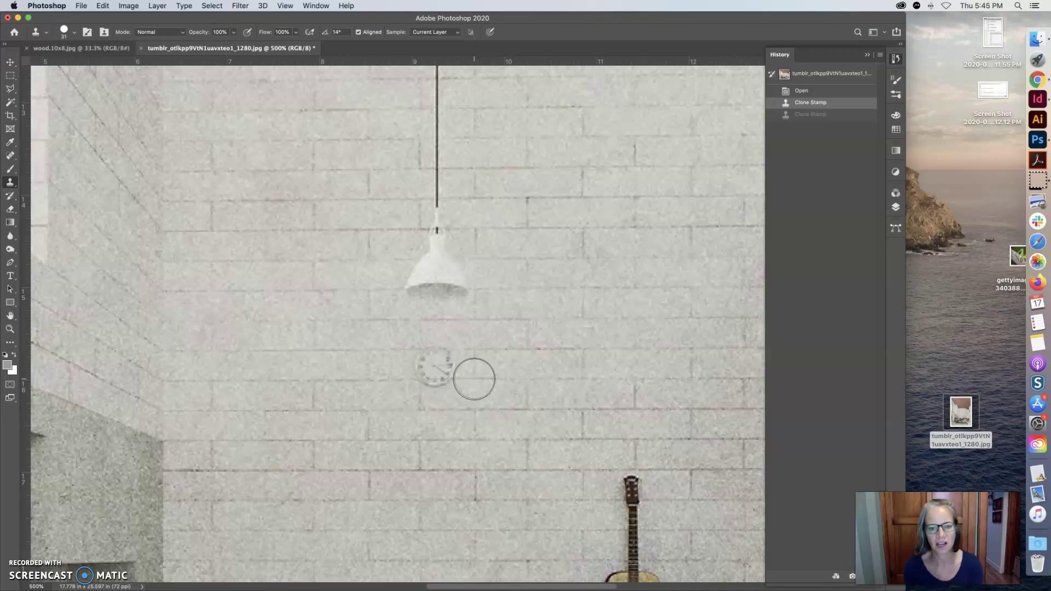
mouse_move(474, 378)
mouse_down()
mouse_move(425, 379)
mouse_move(446, 367)
mouse_up()
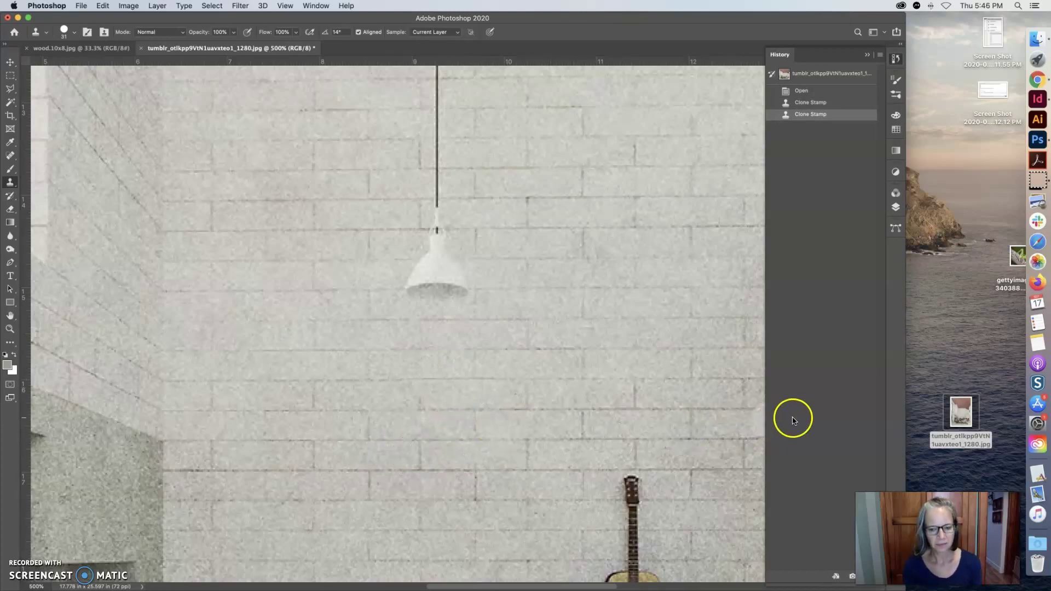
Zoom to 400% on the guitar, sample wall below the lamp, and clone a stroke down the wall
alt+super+click(509, 423)
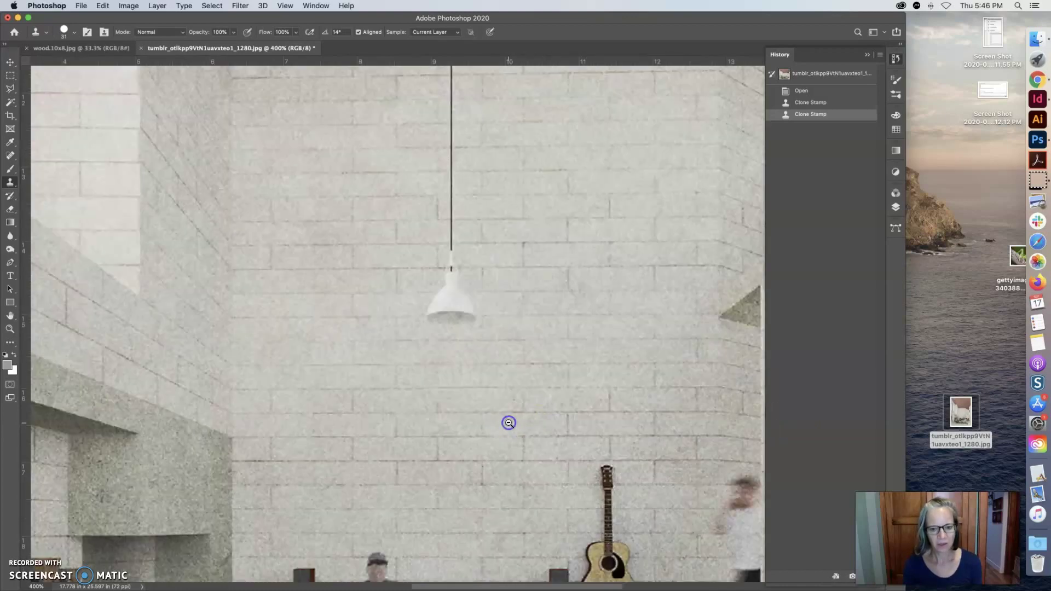
alt+super+click(509, 423)
alt+super+click(509, 423)
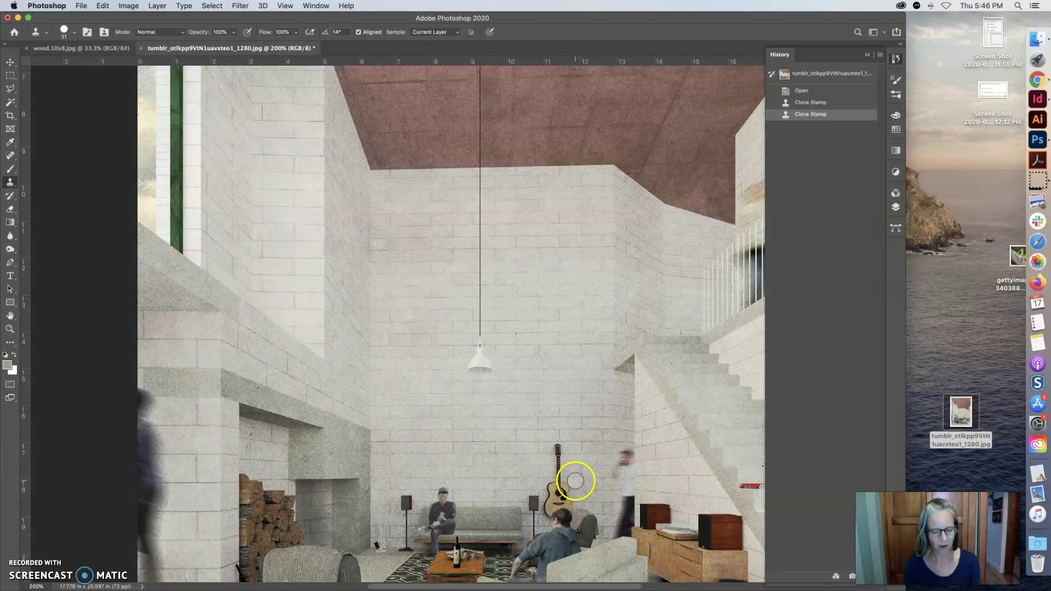
key(super+space)
alt+click(562, 484)
super+click(562, 484)
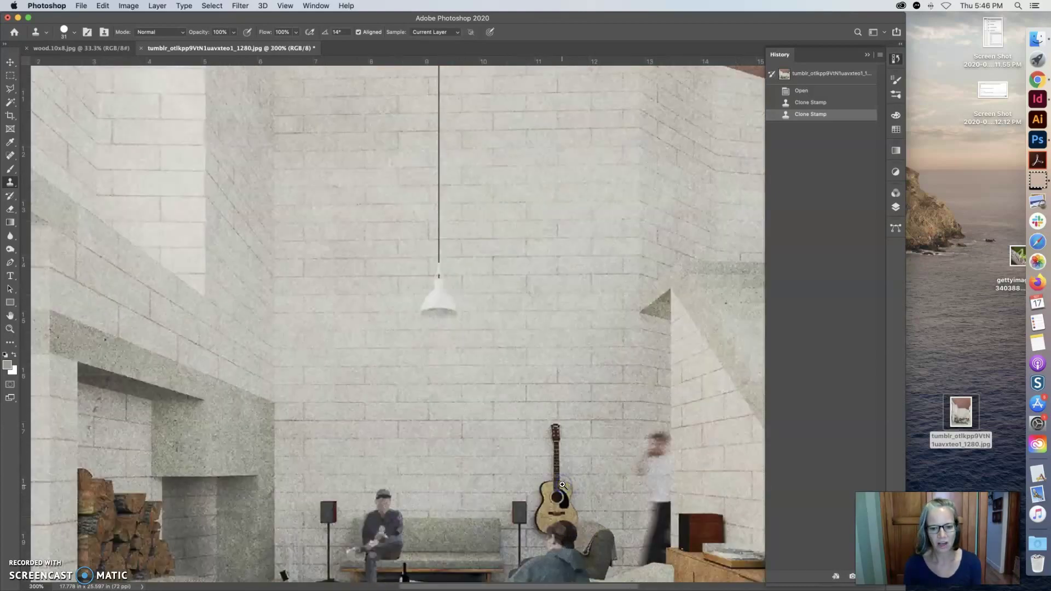
super+click(562, 484)
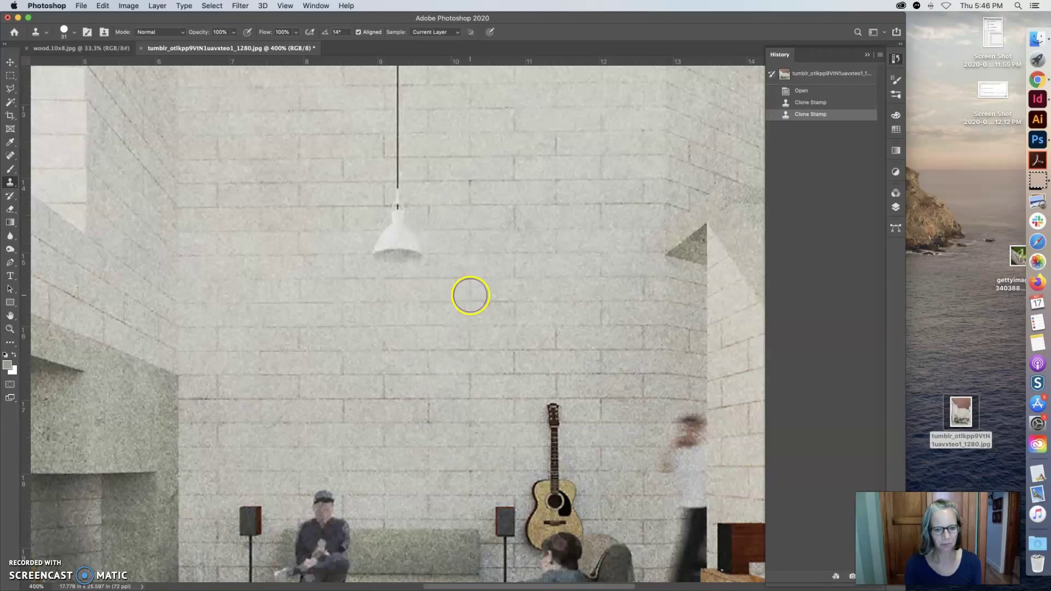
alt+click(471, 299)
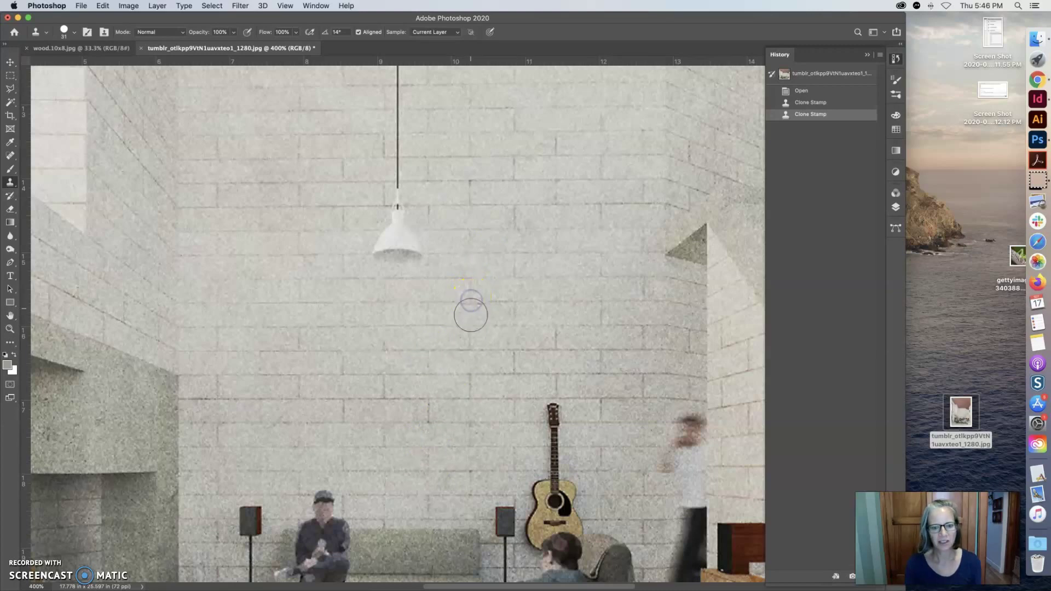
mouse_move(453, 446)
mouse_down()
mouse_move(469, 445)
mouse_move(468, 472)
mouse_move(410, 467)
mouse_move(471, 469)
mouse_move(432, 467)
mouse_up()
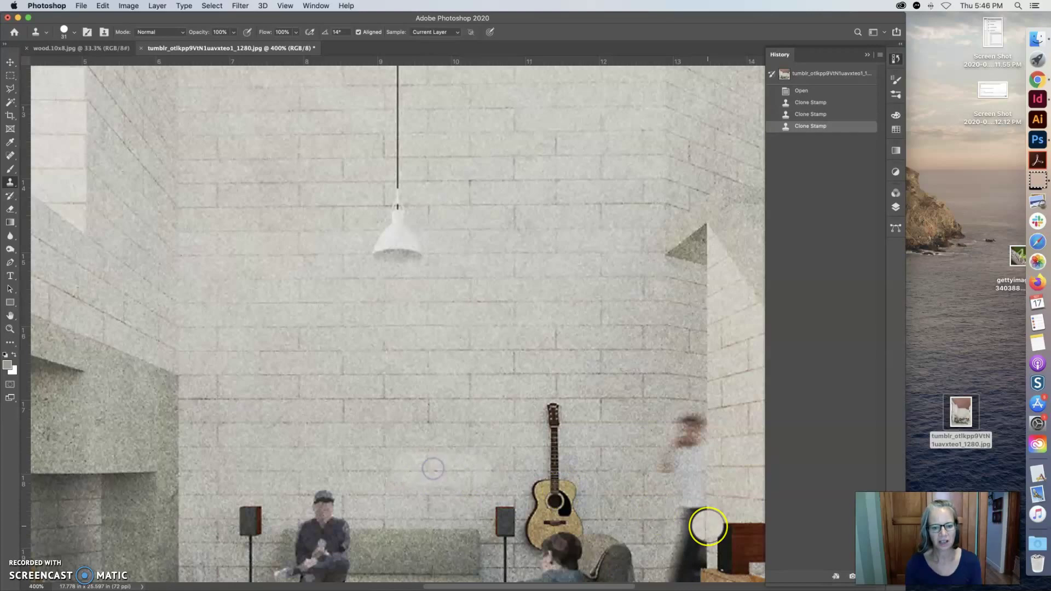
Undo the last stroke, sample wall right of the guitar, and clone over the headstock
key(super+z)
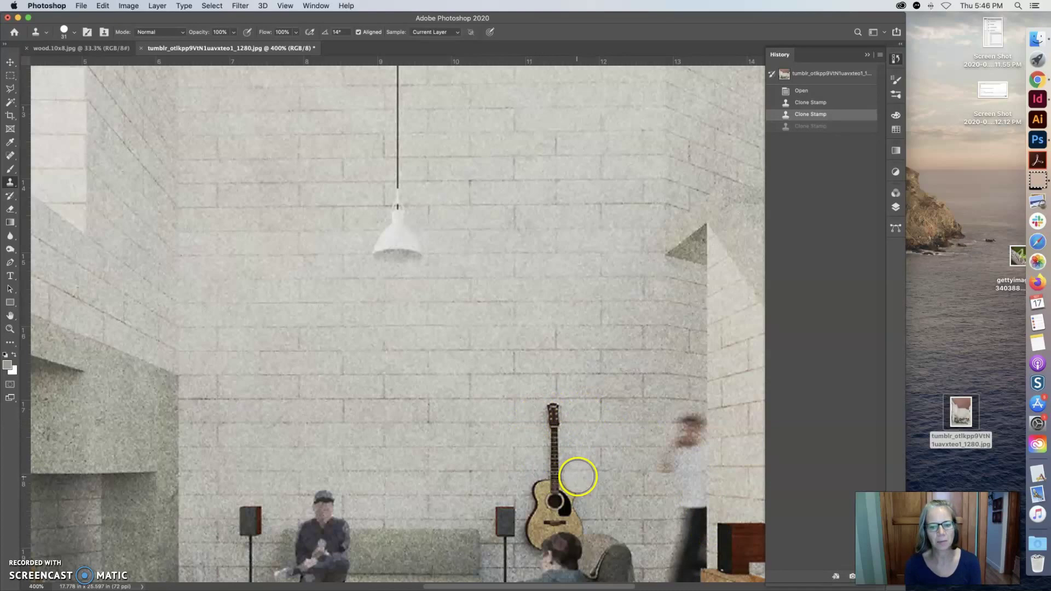
super+click(584, 486)
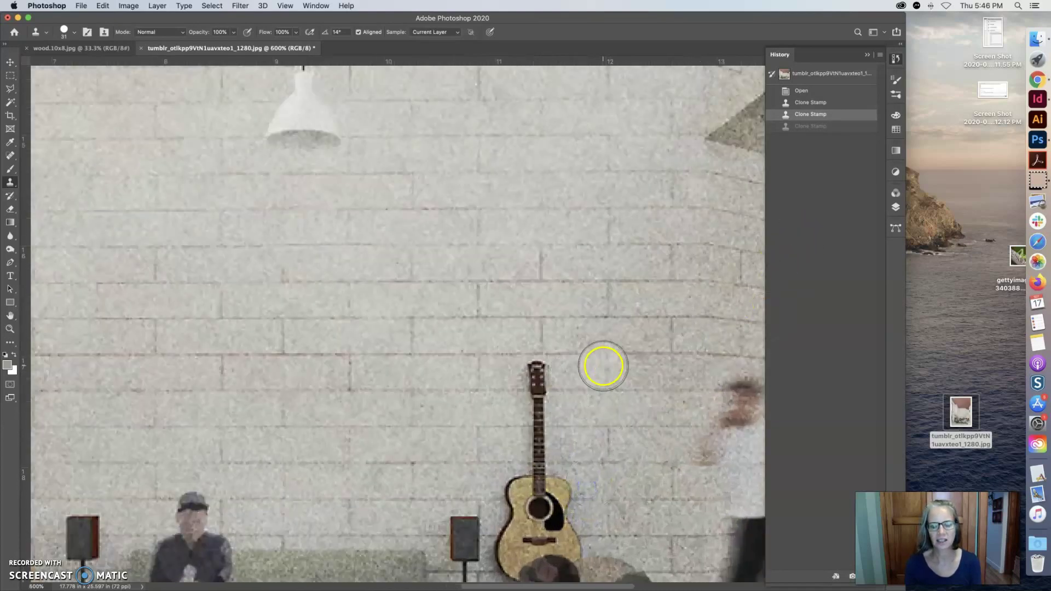
super+click(602, 363)
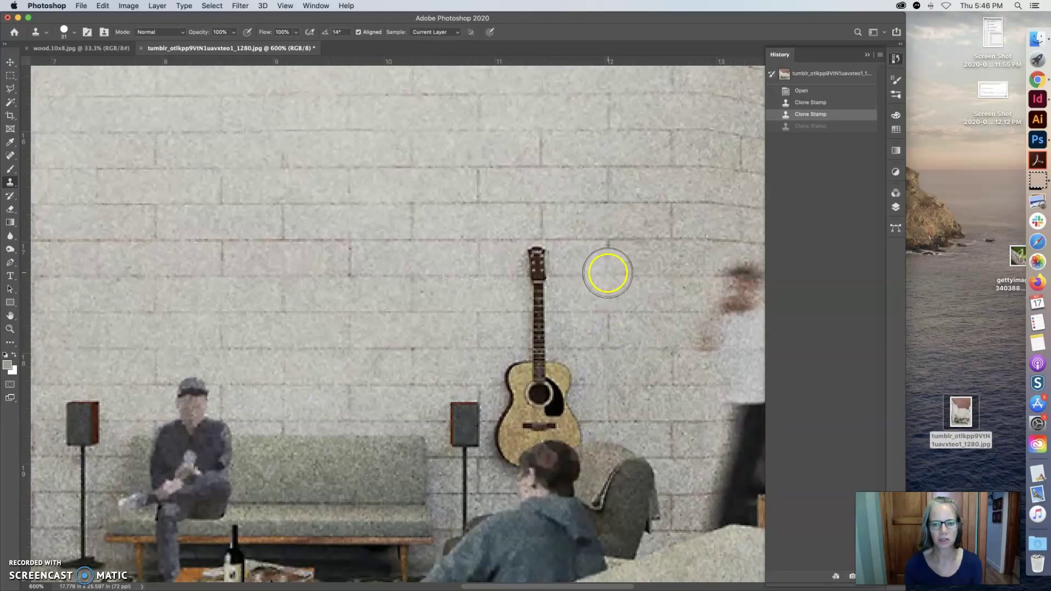
alt+click(607, 273)
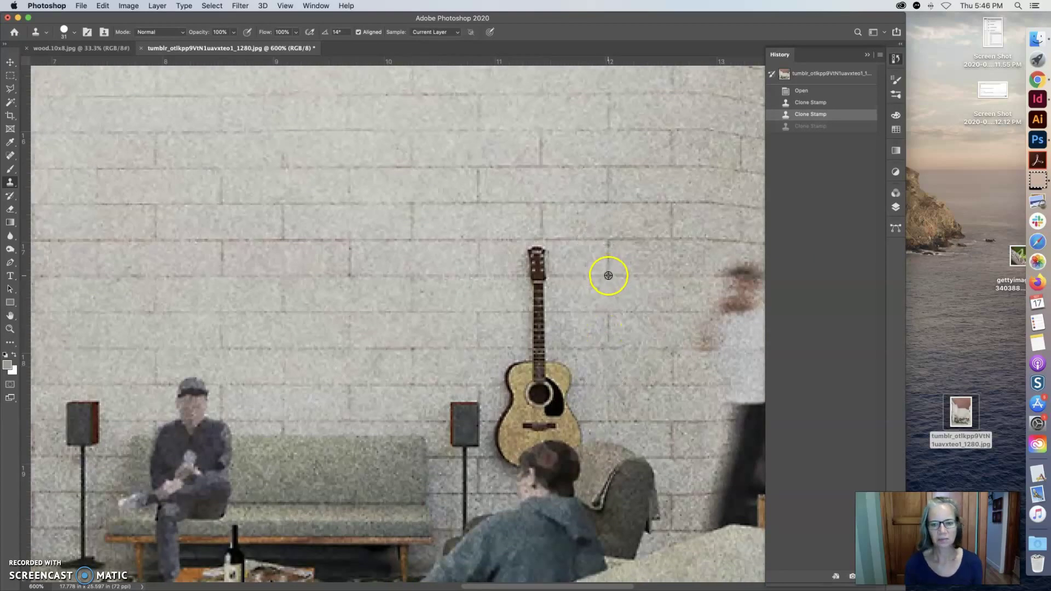
mouse_move(561, 272)
mouse_down()
mouse_move(527, 281)
mouse_move(537, 281)
mouse_up()
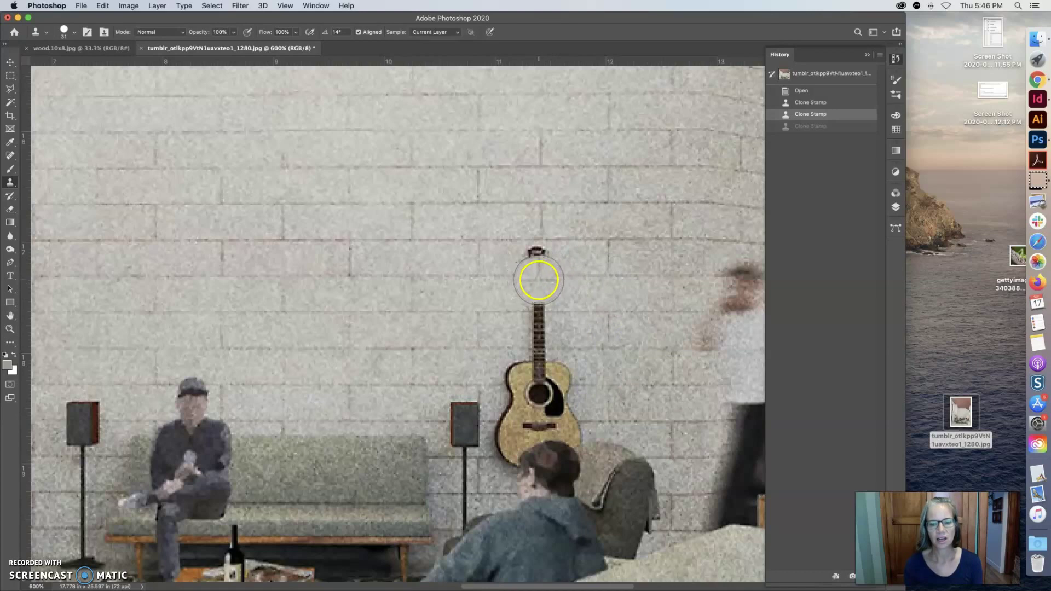
key(super+z)
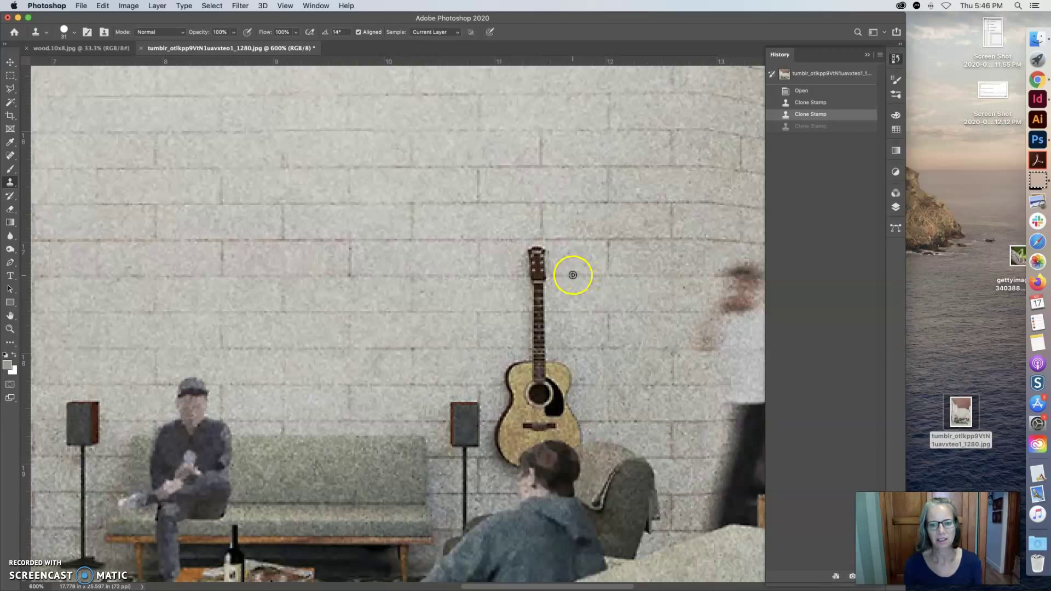
mouse_move(573, 275)
mouse_down()
mouse_move(538, 267)
mouse_move(572, 276)
mouse_move(570, 323)
mouse_move(537, 324)
mouse_move(535, 351)
mouse_move(535, 373)
mouse_move(549, 356)
mouse_move(557, 404)
mouse_move(549, 358)
mouse_move(535, 354)
mouse_move(528, 401)
mouse_move(547, 365)
mouse_move(557, 410)
mouse_move(578, 417)
mouse_move(539, 265)
mouse_up()
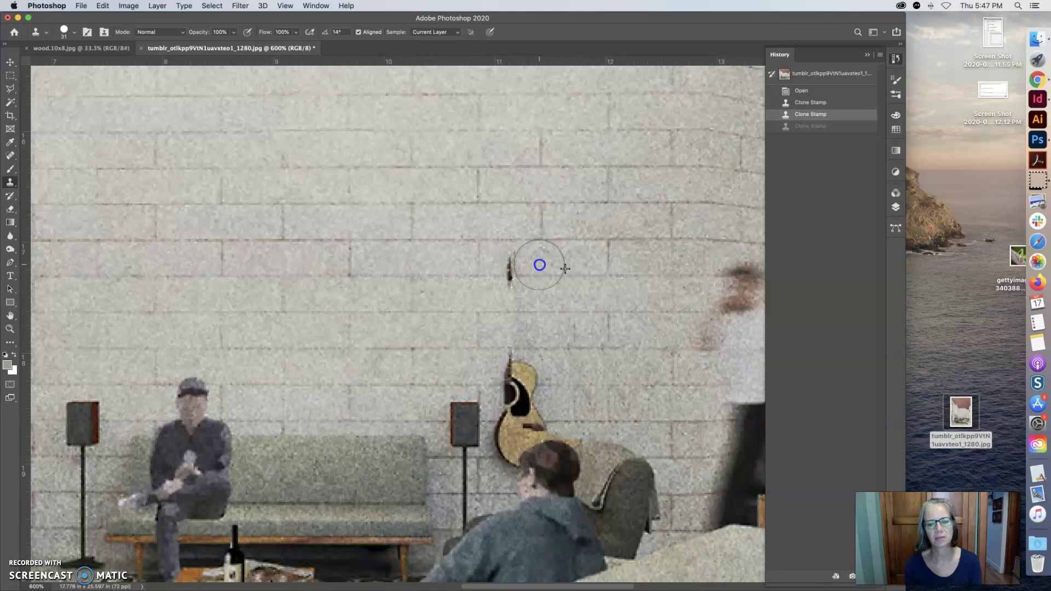
Clone wall over the clock's dark leftover mark and the guitar's neck and upper body
click(539, 265)
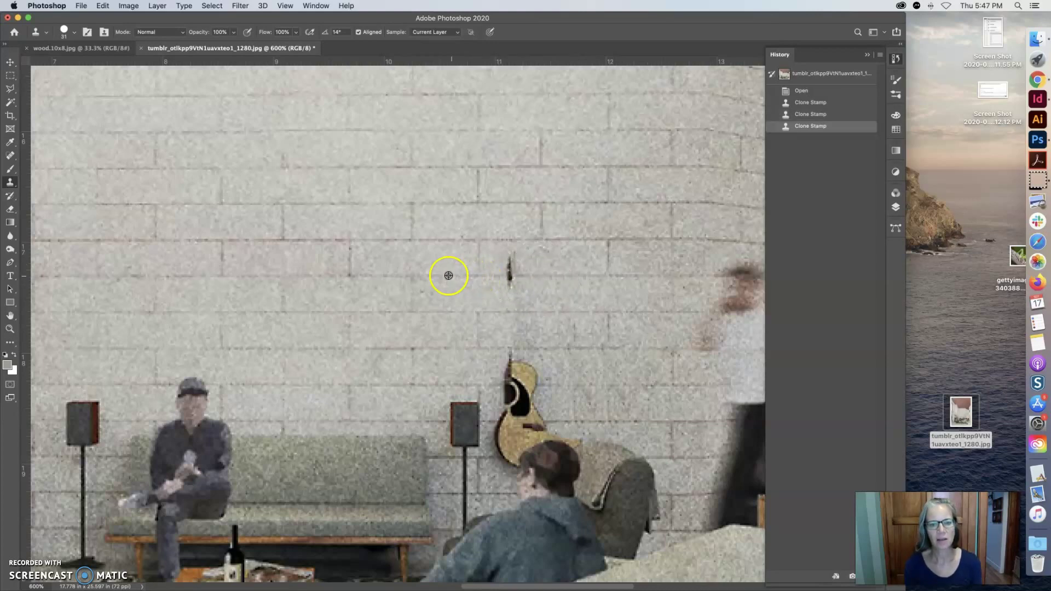
drag(442, 274, 509, 272)
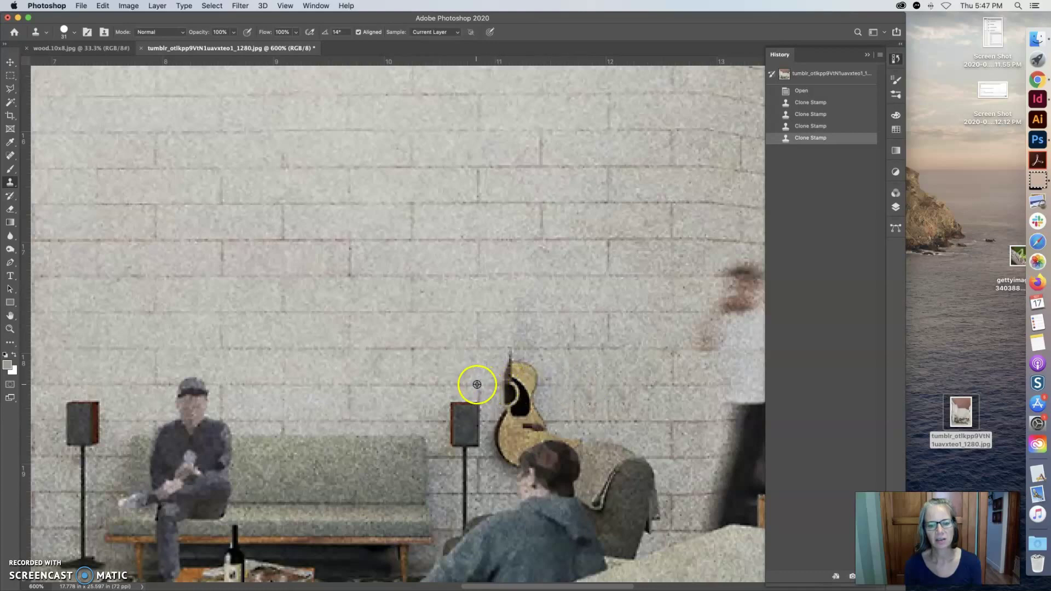
alt+click(562, 383)
mouse_move(563, 383)
mouse_down()
mouse_move(522, 383)
mouse_move(521, 371)
mouse_move(522, 409)
mouse_move(536, 413)
mouse_move(517, 420)
mouse_move(566, 417)
mouse_up()
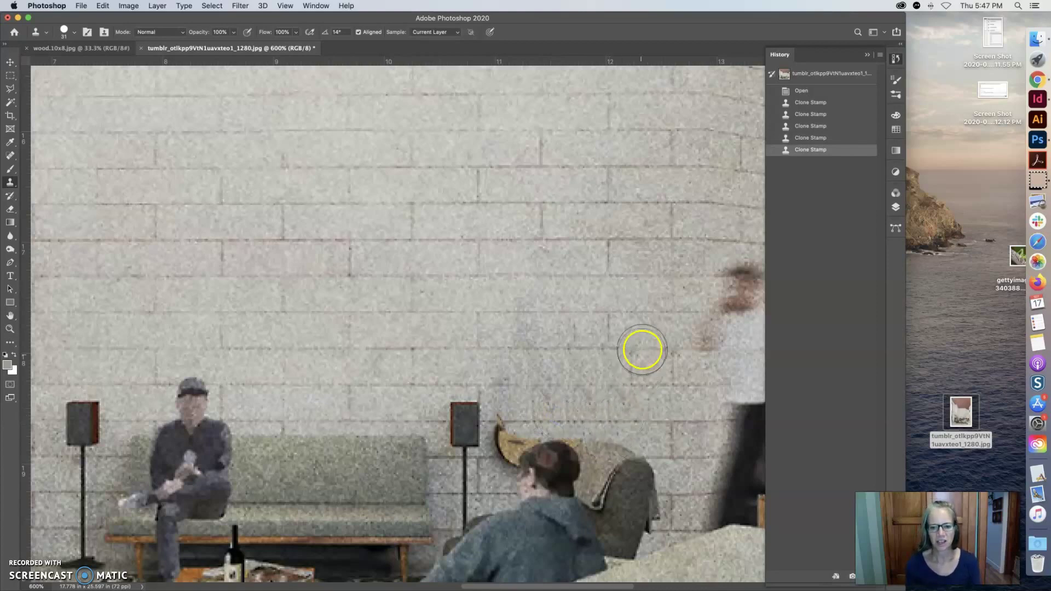
Blend cloned wall above the guitar remnant with two strokes to even out the block texture
key(super+space)
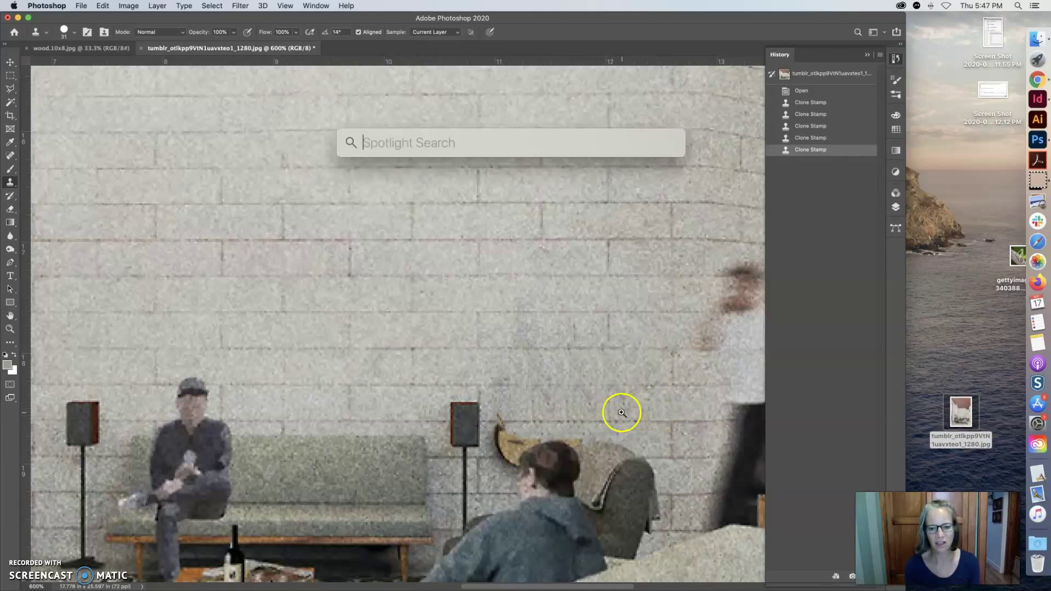
key(super+space)
super+click(603, 408)
super+click(603, 408)
mouse_move(605, 408)
mouse_down()
mouse_move(526, 385)
mouse_move(534, 399)
mouse_move(642, 416)
mouse_move(572, 422)
mouse_up()
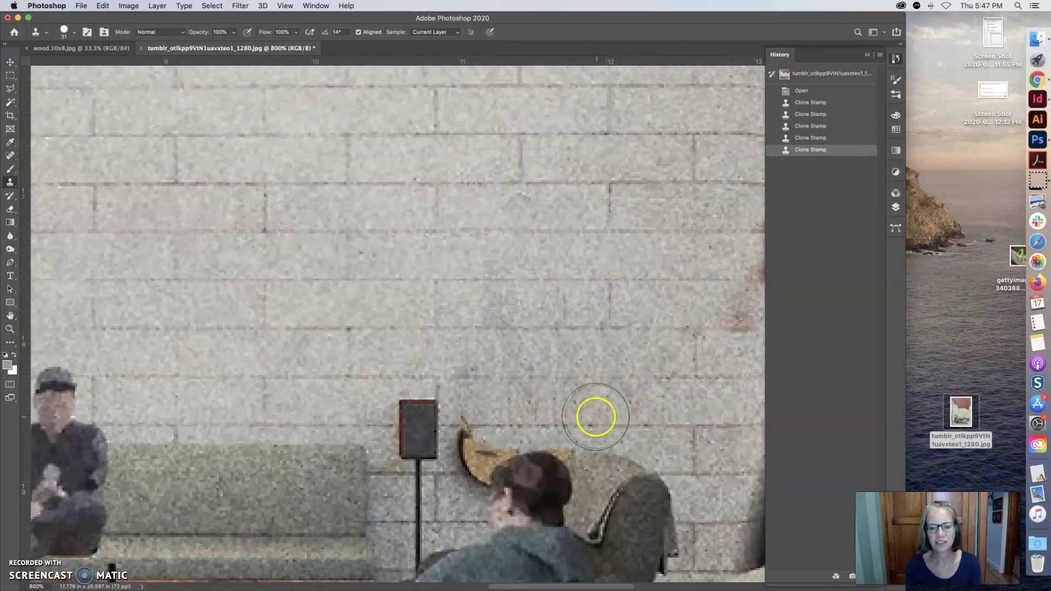
key(super+space)
key(super+space)
alt+click(617, 415)
alt+click(617, 415)
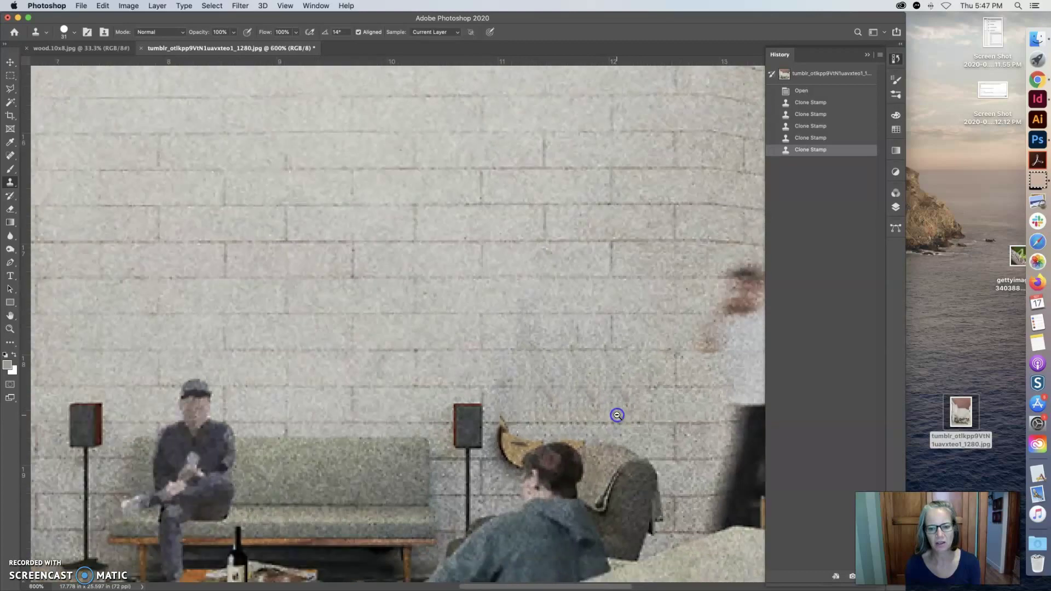
alt+click(617, 415)
click(584, 416)
mouse_move(585, 416)
mouse_down()
mouse_move(648, 433)
mouse_move(615, 415)
mouse_up()
At 800% zoom, clone more wall texture over the area beside the chair
super+click(615, 414)
super+click(615, 415)
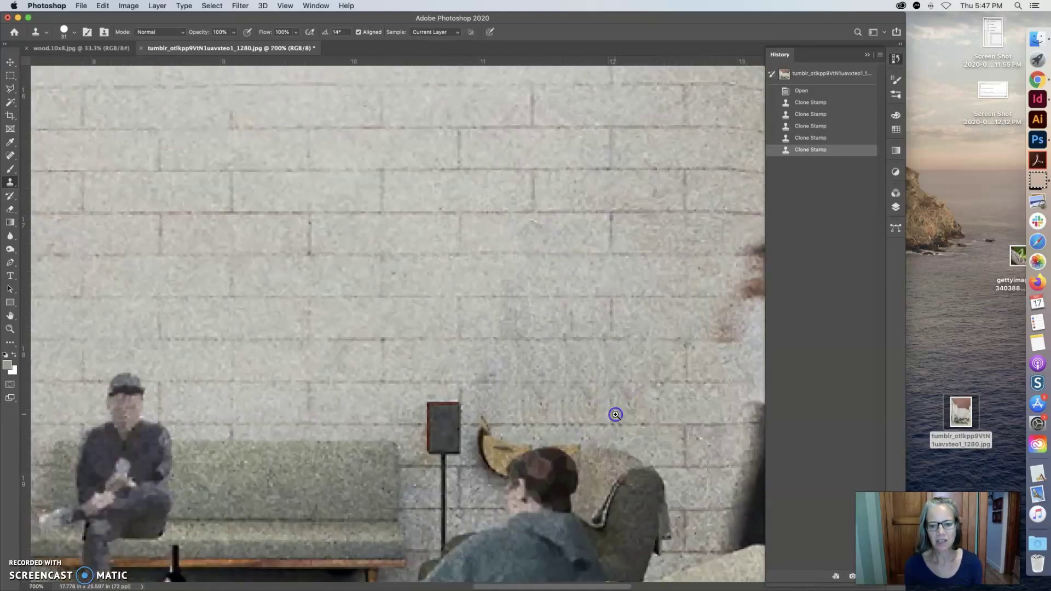
super+click(616, 415)
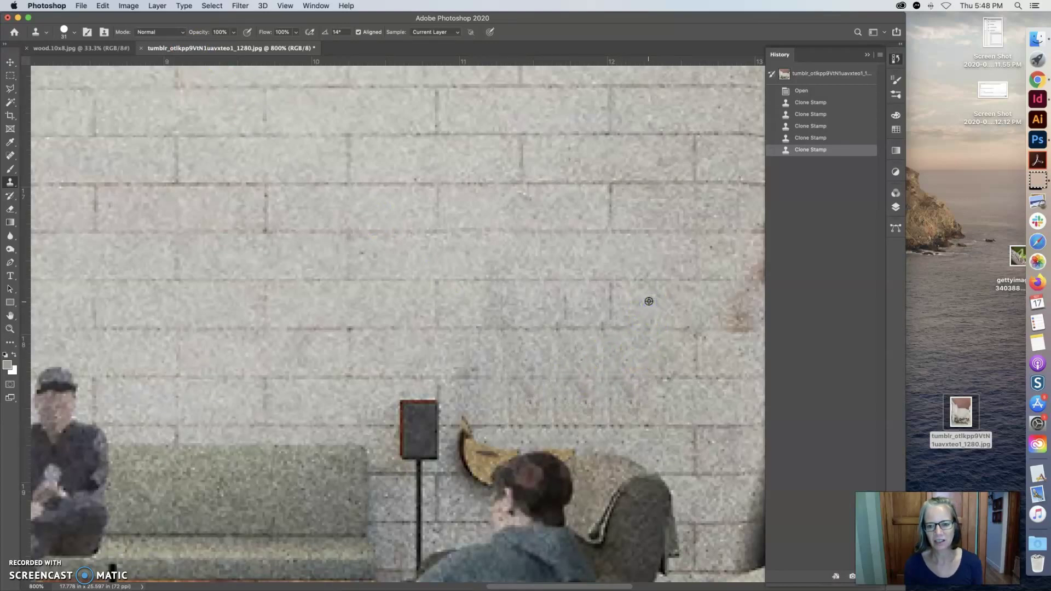
click(583, 398)
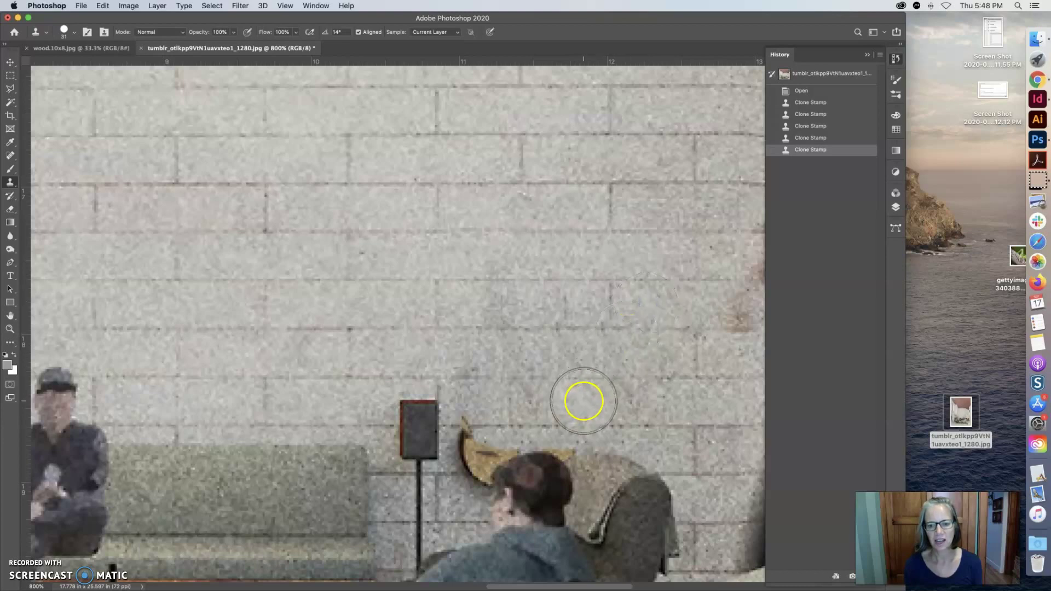
click(796, 425)
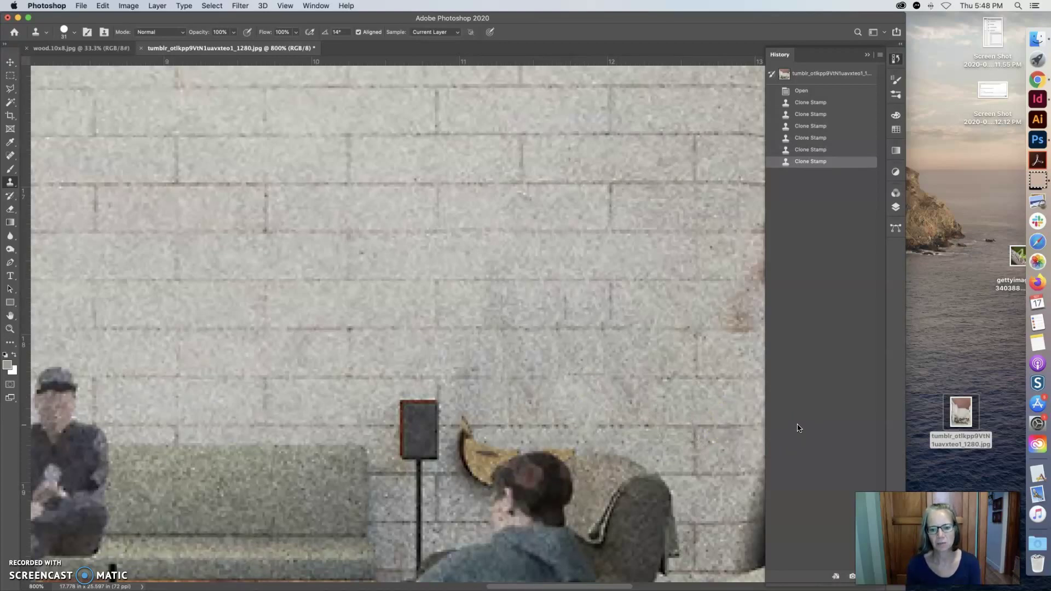
mouse_move(536, 258)
mouse_down()
mouse_move(490, 237)
mouse_move(436, 260)
mouse_up()
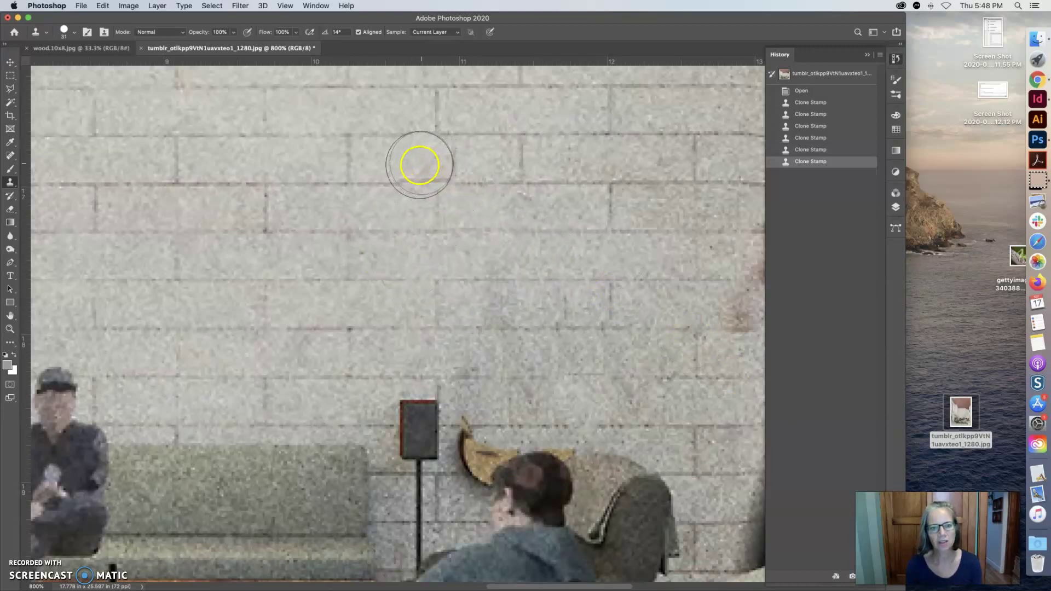
mouse_move(607, 361)
mouse_down()
mouse_move(589, 434)
mouse_move(604, 441)
mouse_move(478, 434)
mouse_move(476, 309)
mouse_up()
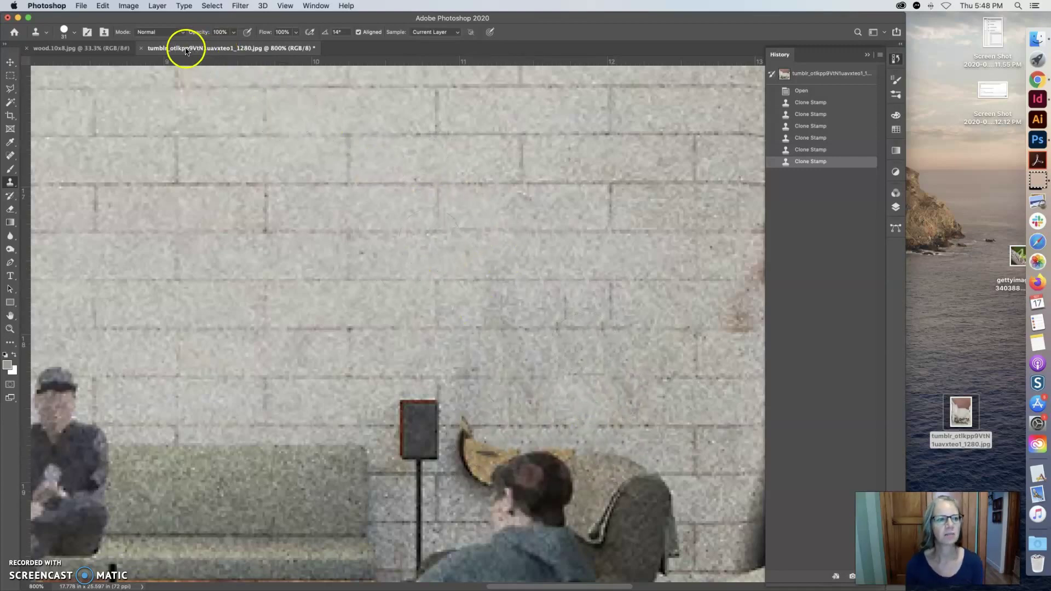
Set the brush to 19 px at 98% hardness and clone wall over the guitar edge near the head
click(75, 36)
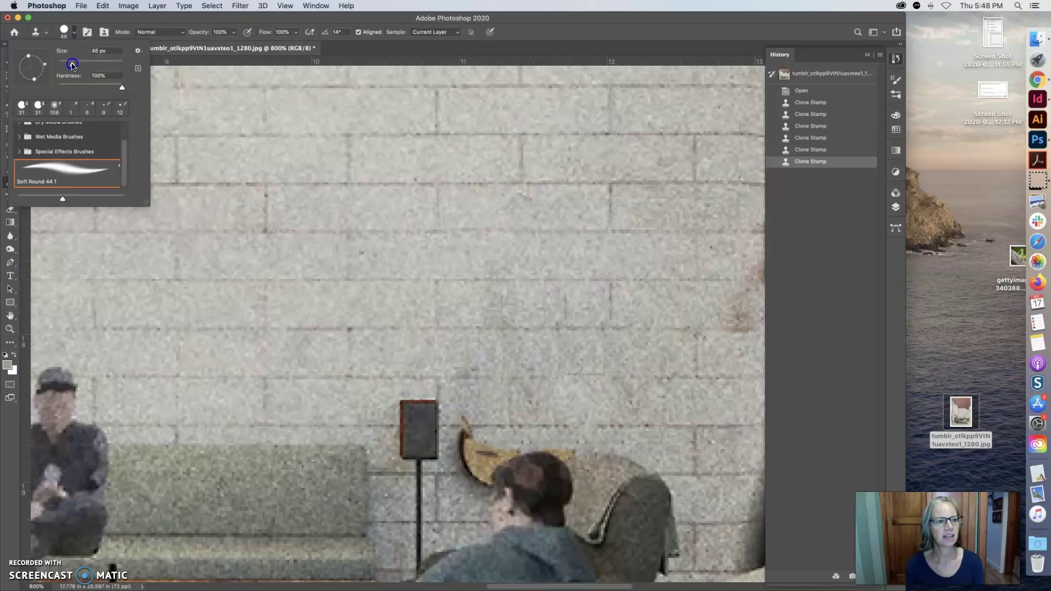
drag(122, 88, 117, 90)
click(67, 72)
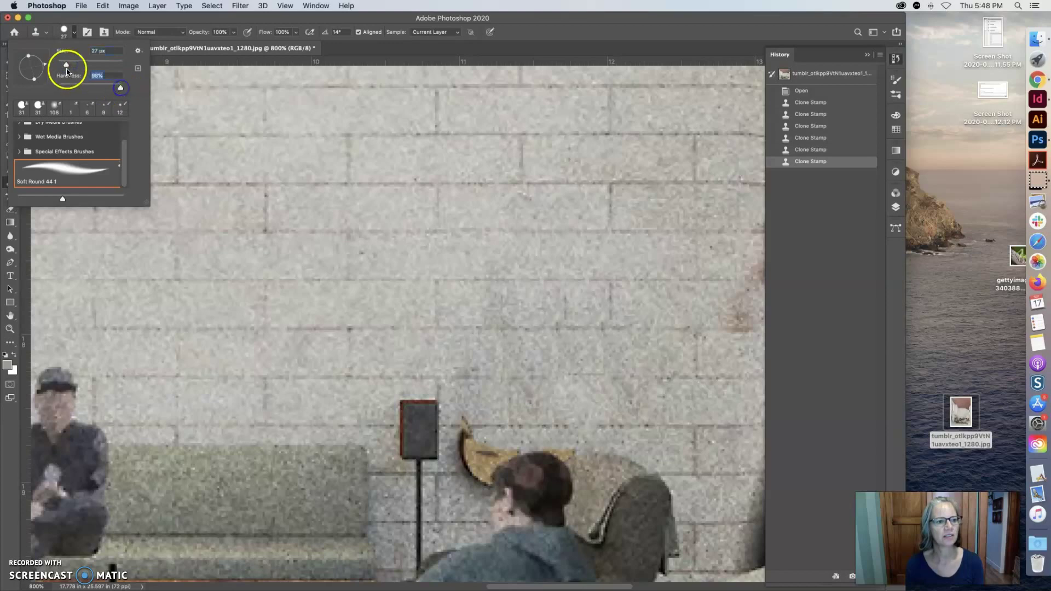
drag(64, 68, 64, 66)
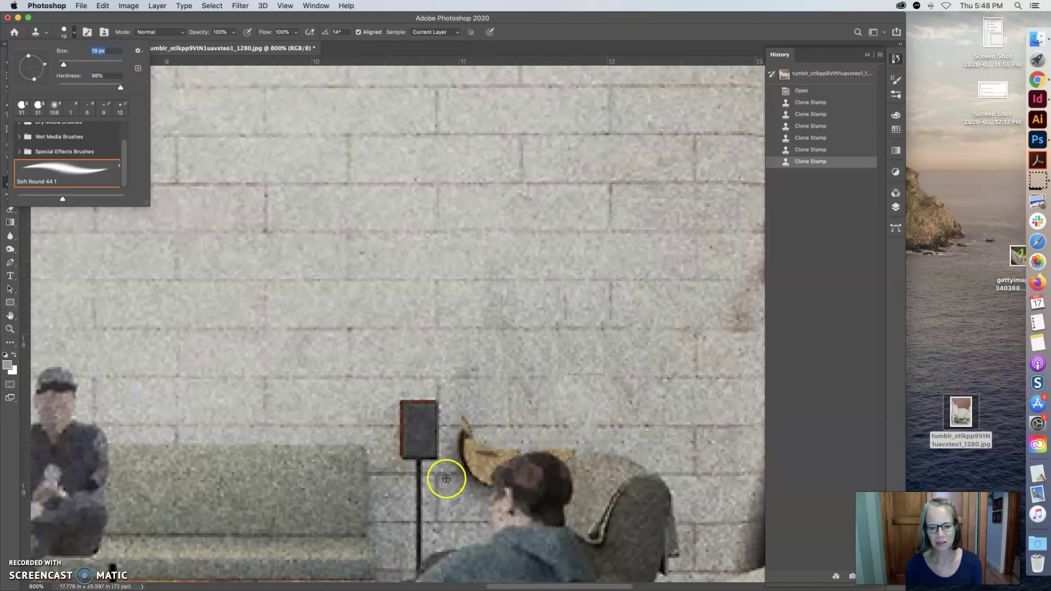
mouse_move(453, 442)
mouse_down()
mouse_move(460, 501)
mouse_move(462, 460)
mouse_move(435, 439)
mouse_move(434, 473)
mouse_move(470, 486)
mouse_move(447, 428)
mouse_move(442, 473)
mouse_move(483, 461)
mouse_move(435, 434)
mouse_move(458, 484)
mouse_move(423, 498)
mouse_up()
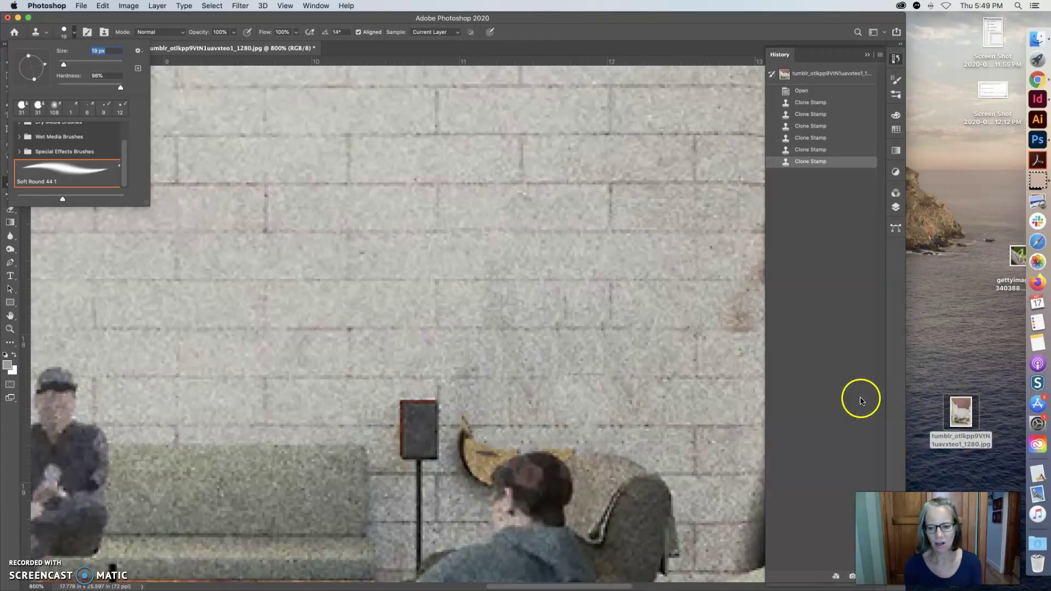
click(713, 474)
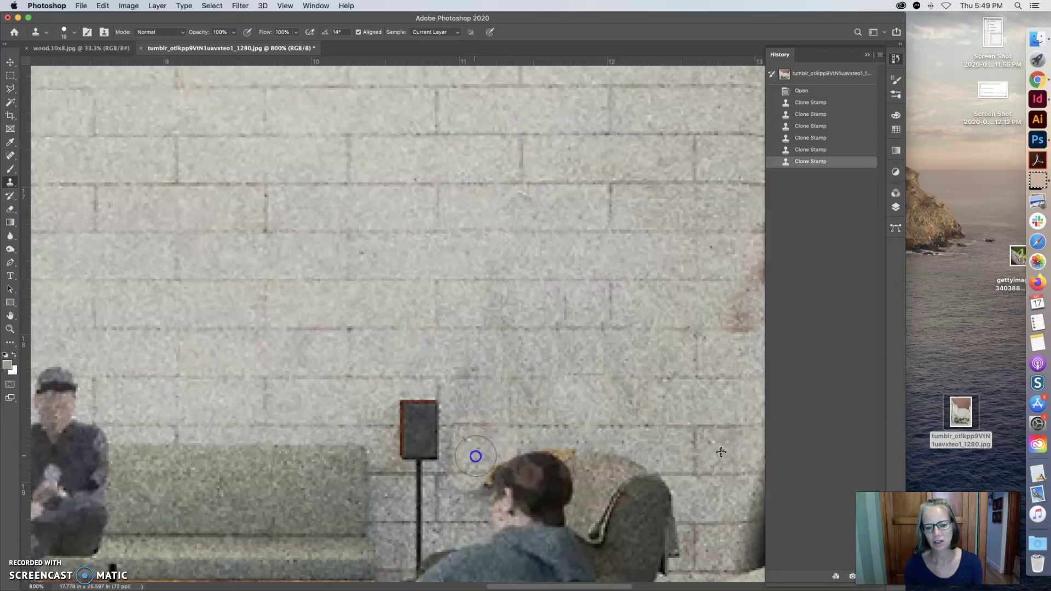
Stamp out the last guitar remnant, zoom out to 300% to review, then switch to wood.10x8.jpg
click(663, 466)
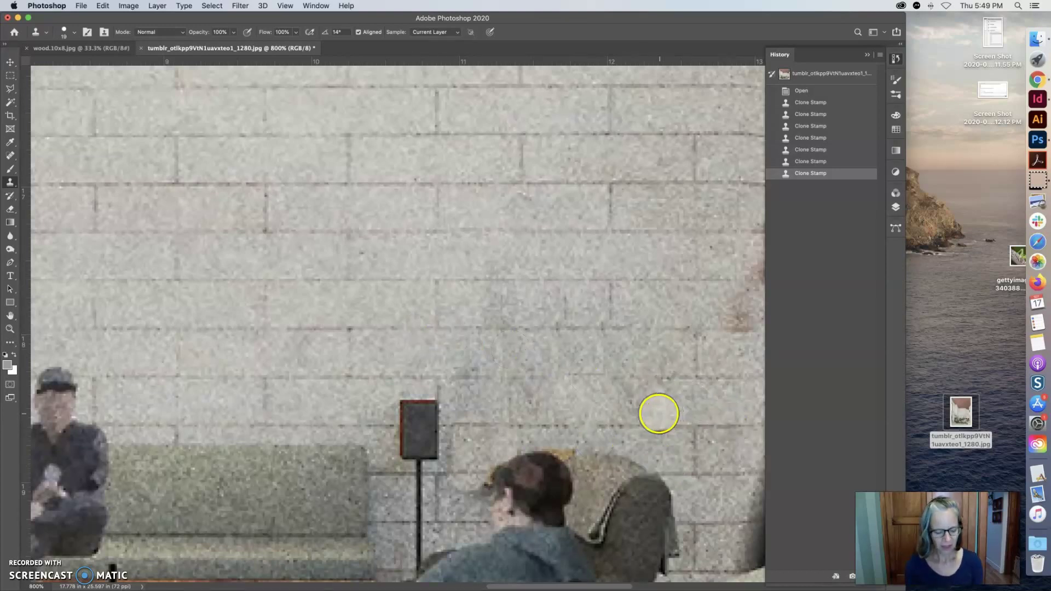
key(super+space)
alt+click(593, 413)
alt+click(588, 411)
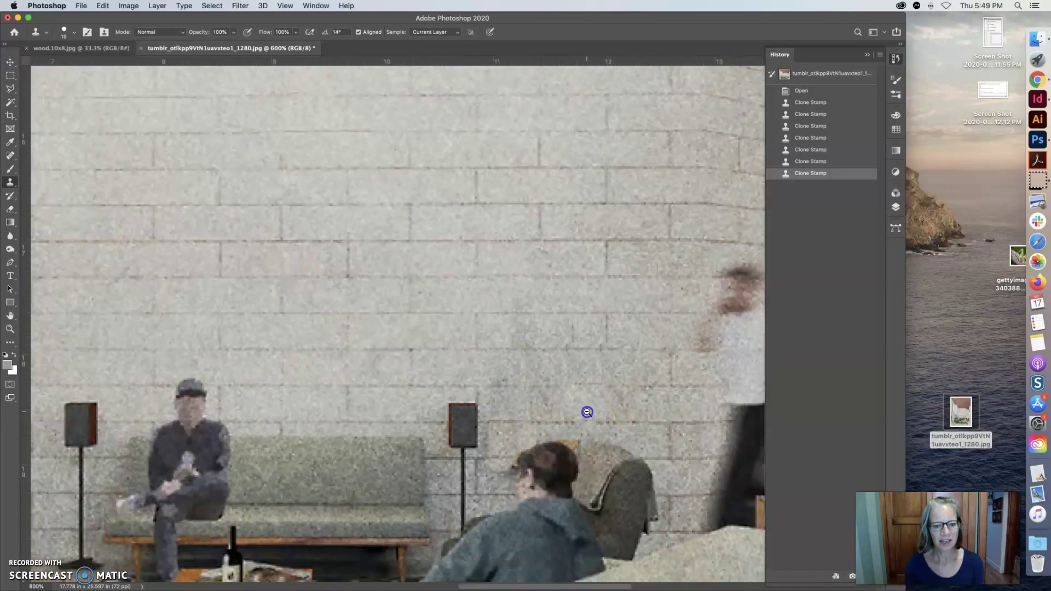
alt+click(587, 411)
alt+click(587, 411)
alt+click(588, 412)
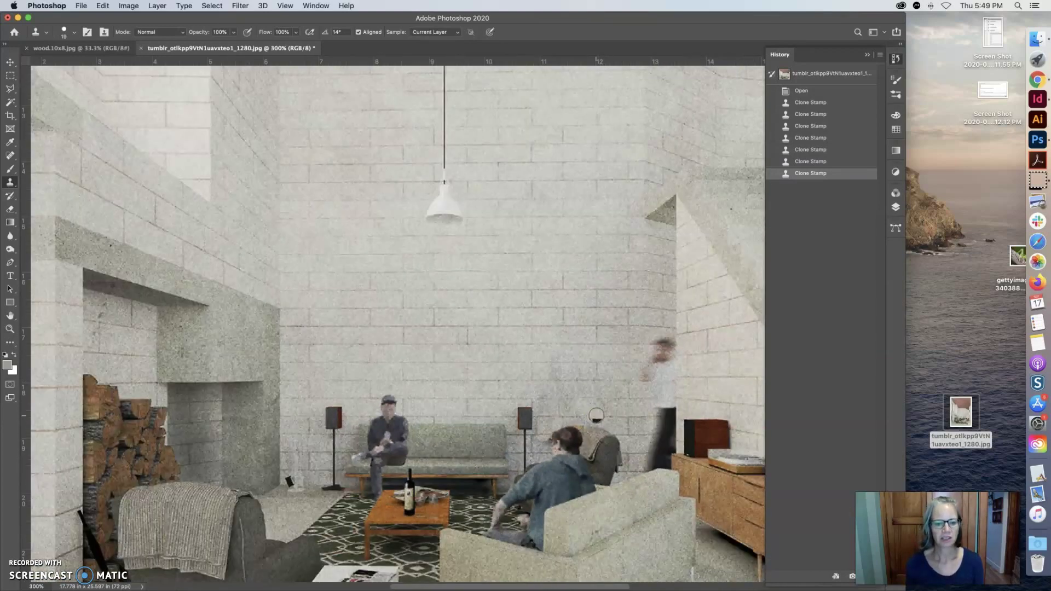
click(74, 48)
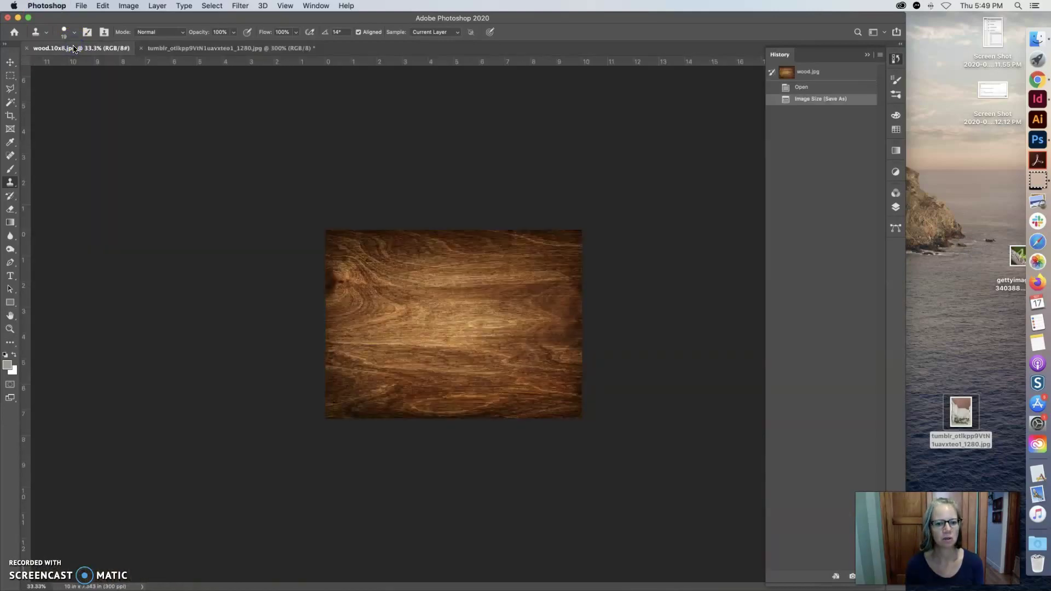